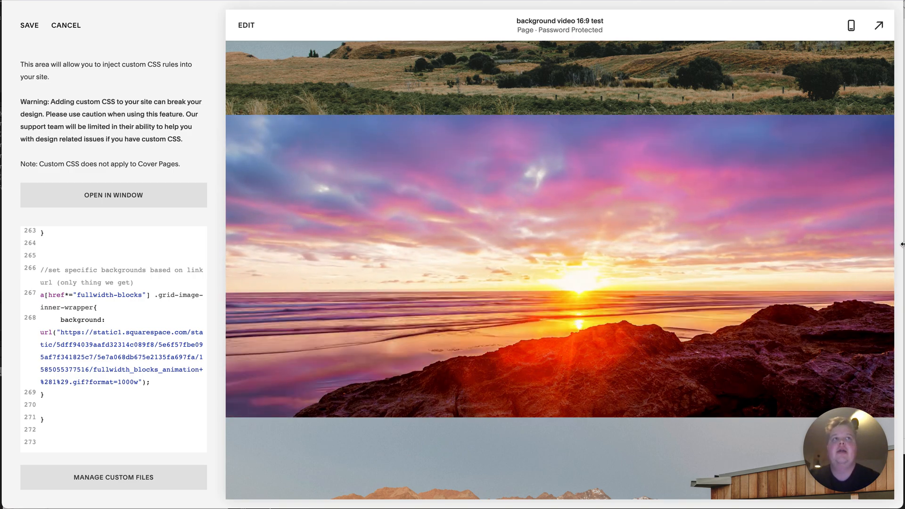
Step: Narrow and widen the page preview to see how the background video crops before the fix
left_click_drag(891, 244, 650, 236)
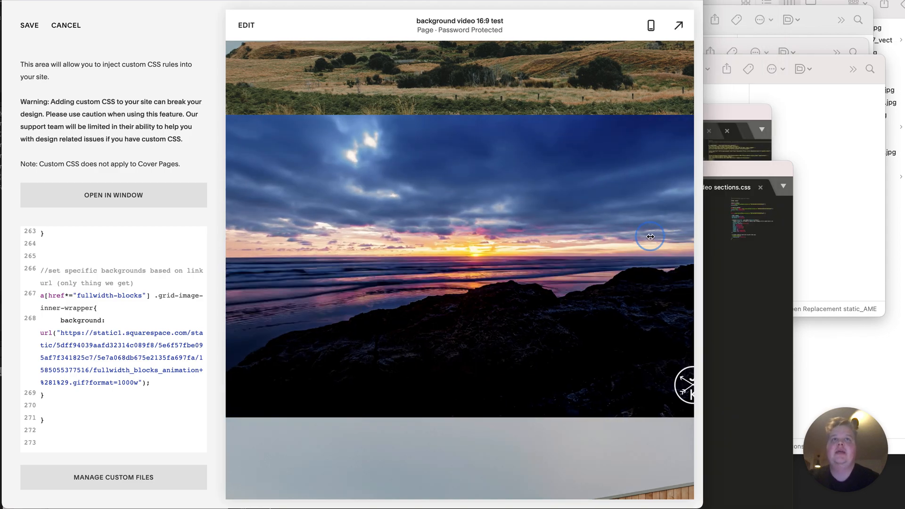
left_click_drag(607, 236, 605, 235)
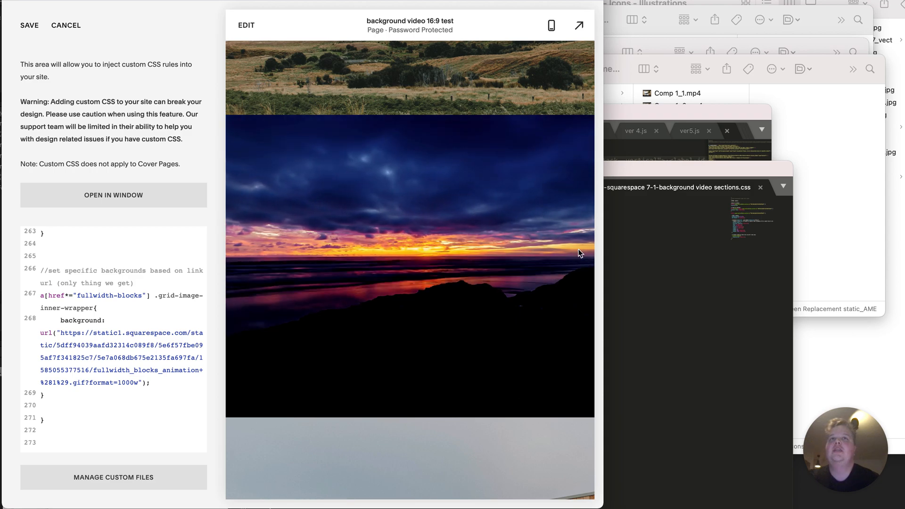
left_click_drag(634, 242, 662, 243)
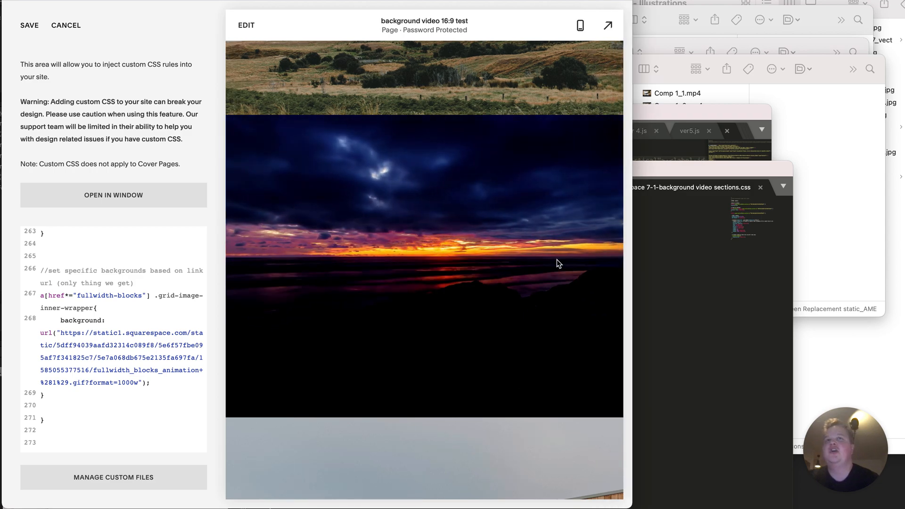
left_click_drag(632, 236, 804, 230)
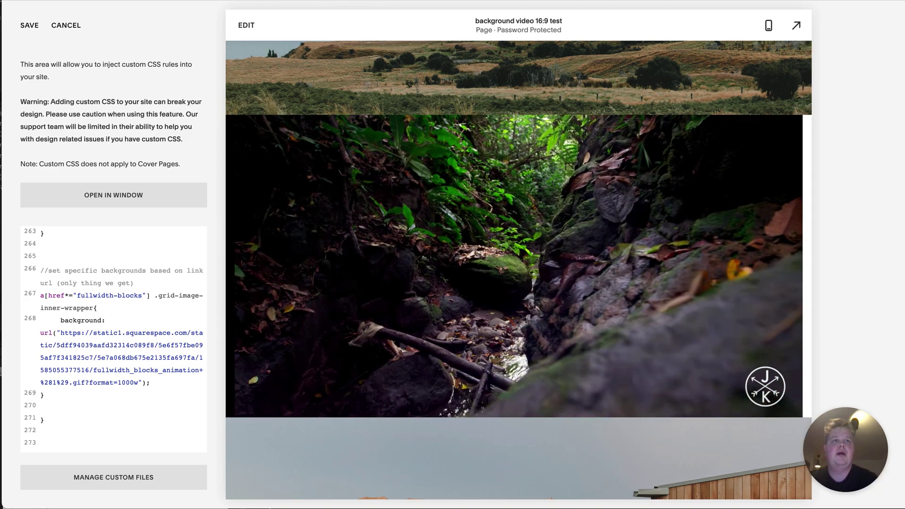
left_click_drag(794, 233, 904, 234)
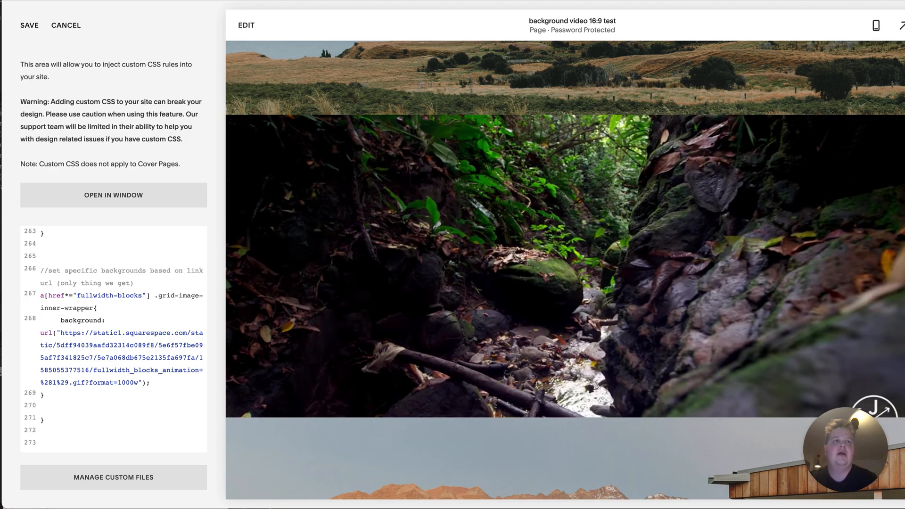
scroll(847, 359, "down", 2)
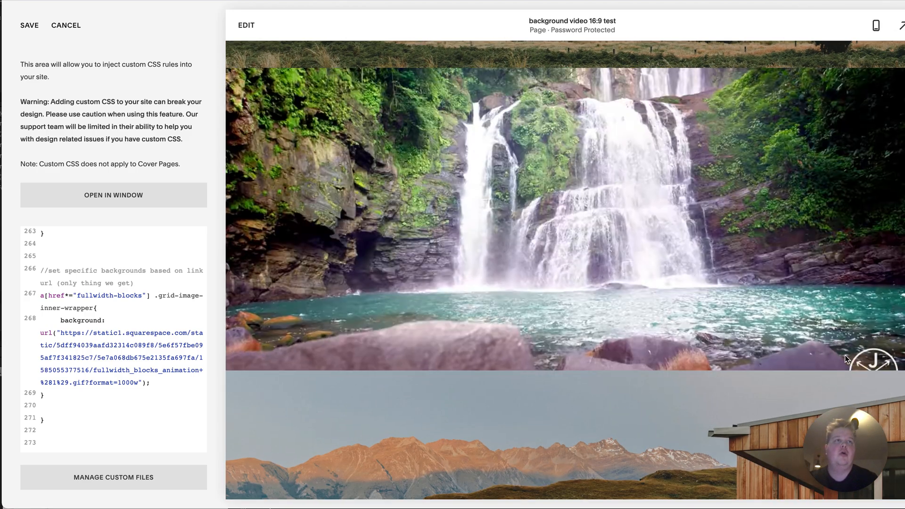
mouse_move(902, 339)
left_mouse_down()
mouse_move(593, 337)
mouse_move(868, 331)
left_mouse_up()
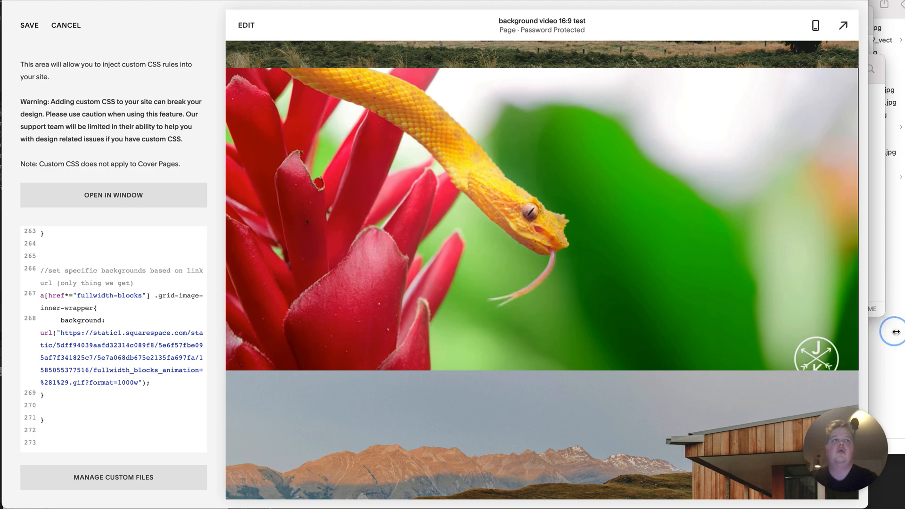
left_click_drag(868, 331, 900, 329)
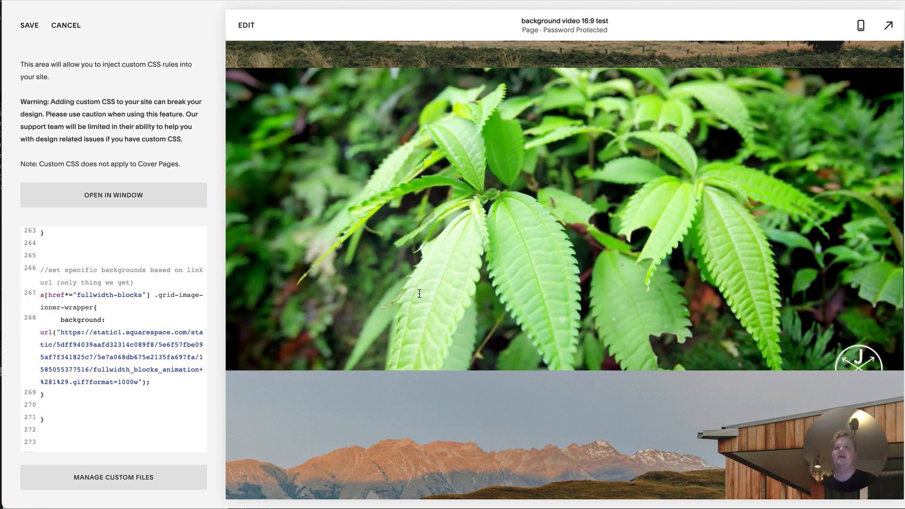
scroll(412, 305, "up", 3)
Step: Paste the 16:9 background-video rules into Custom CSS and narrow the preview to check them
key("ctrl+v")
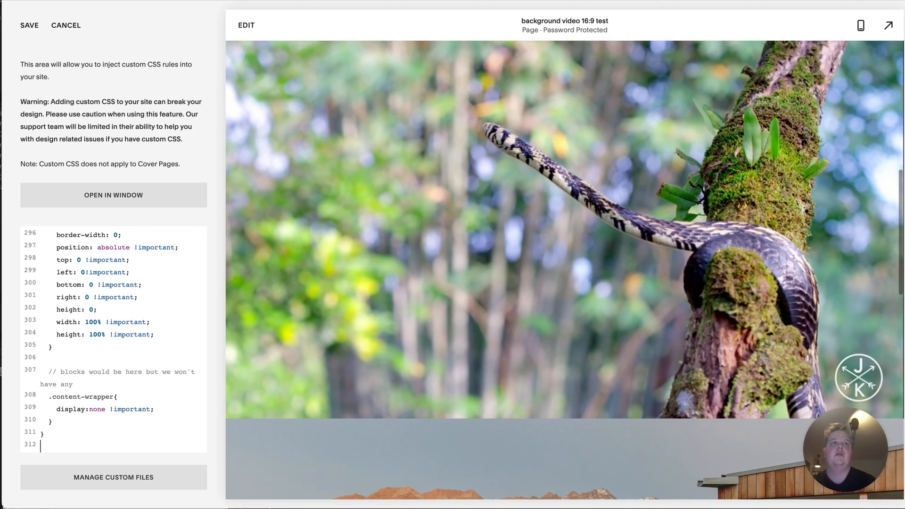
left_click_drag(902, 299, 757, 299)
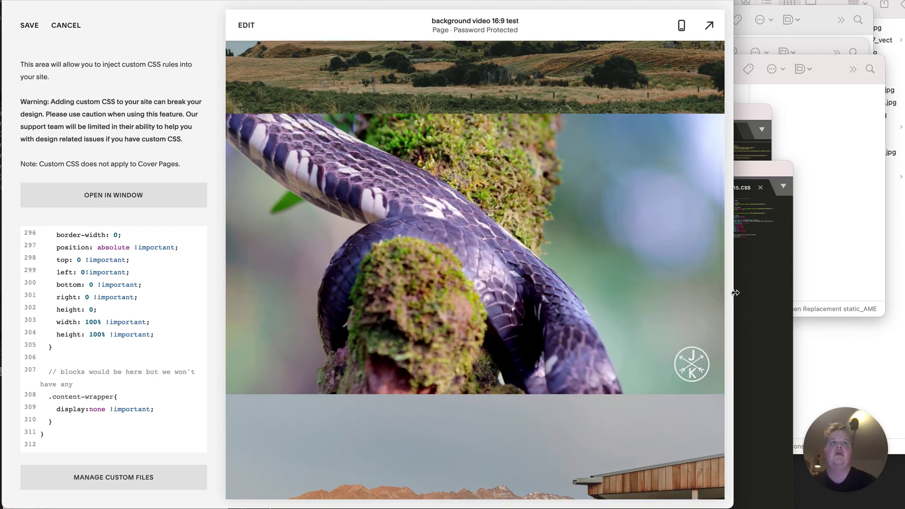
mouse_move(736, 301)
left_mouse_down()
mouse_move(516, 277)
mouse_move(851, 295)
left_mouse_up()
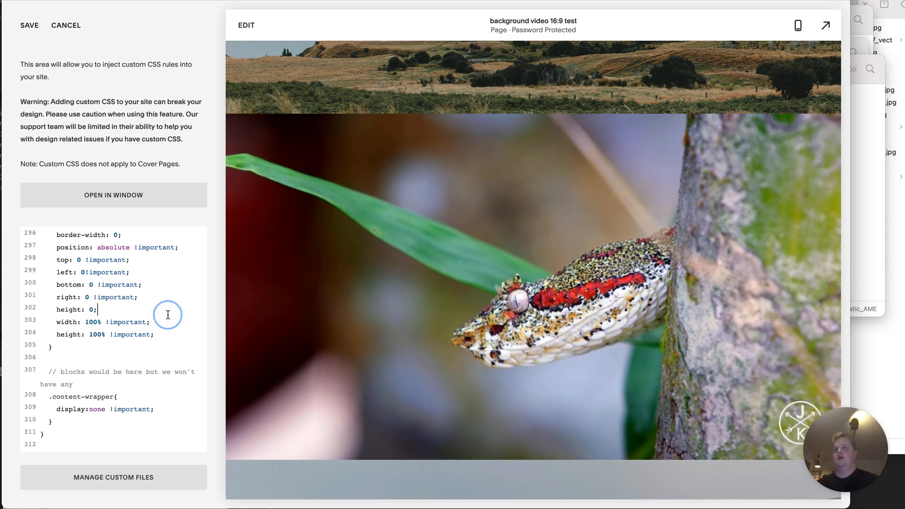
scroll(167, 313, "up", 3)
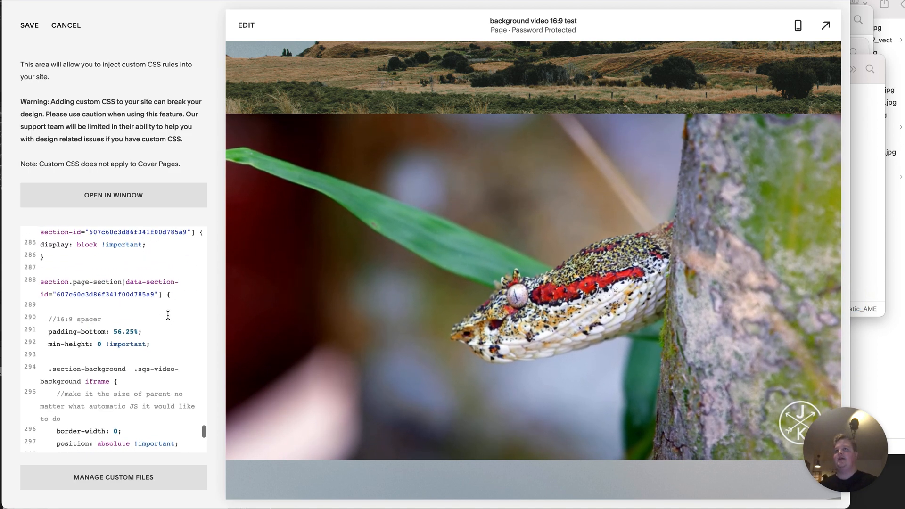
scroll(141, 311, "up", 2)
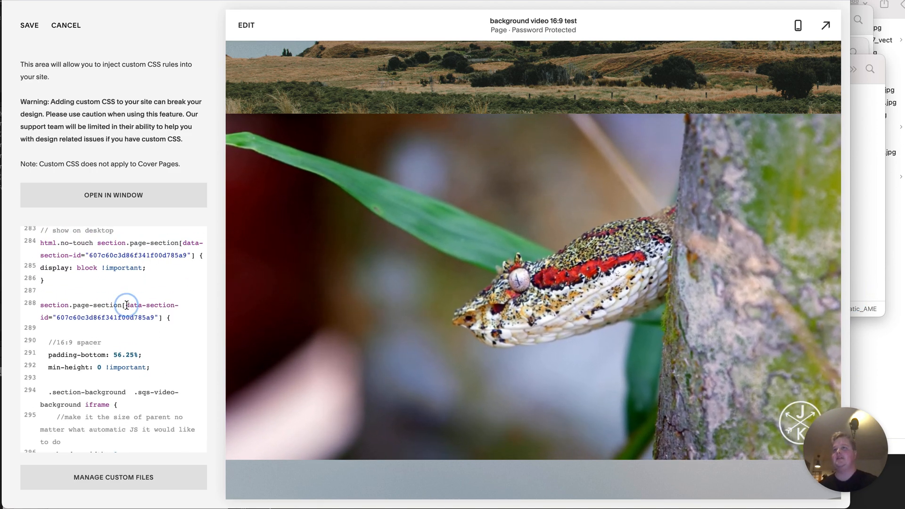
Step: Highlight the data-section-id in the selector and start the DevTools element picker
left_click_drag(124, 304, 156, 322)
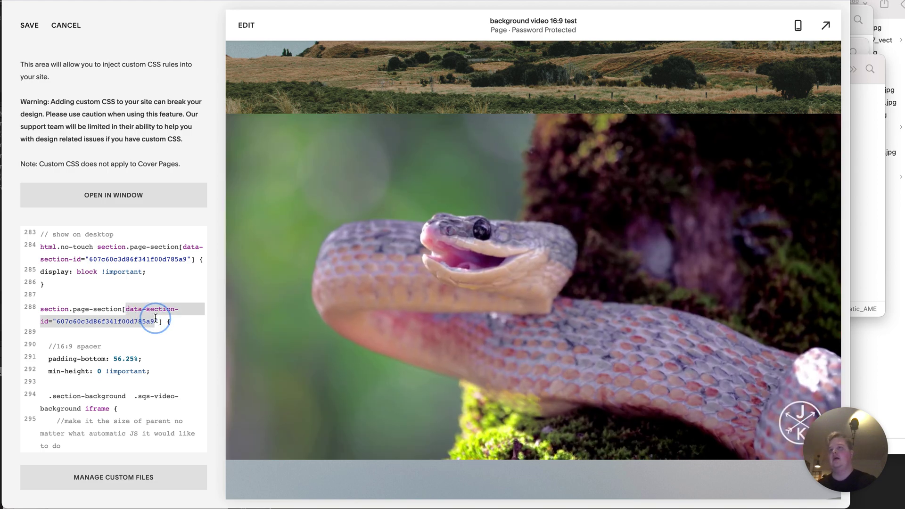
left_click(131, 320)
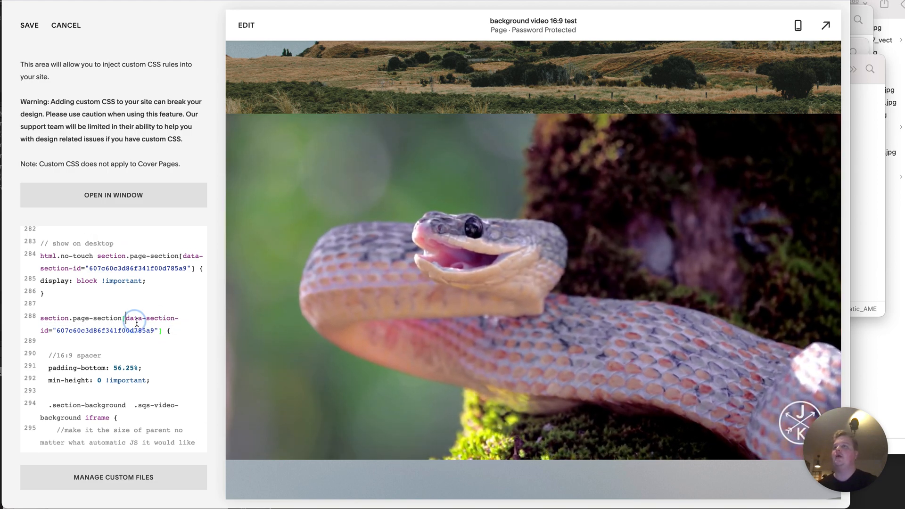
left_click_drag(126, 318, 157, 330)
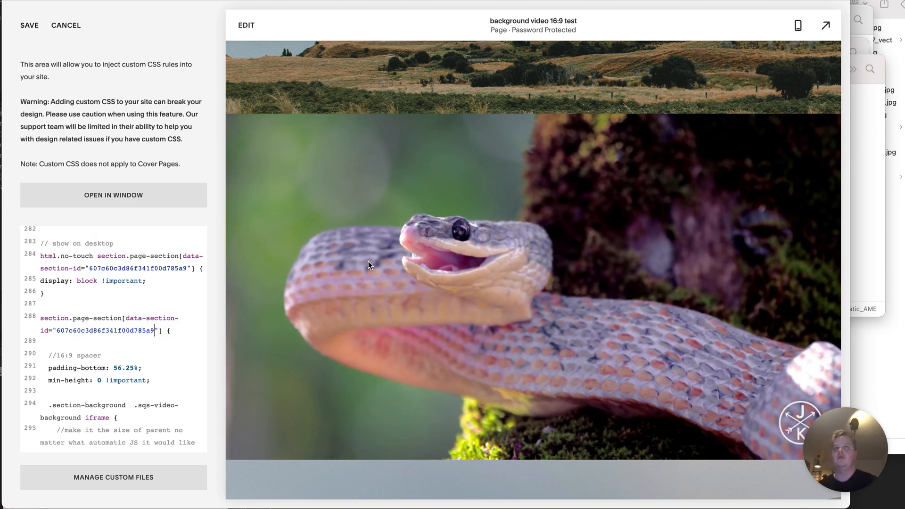
key("super+shift+c")
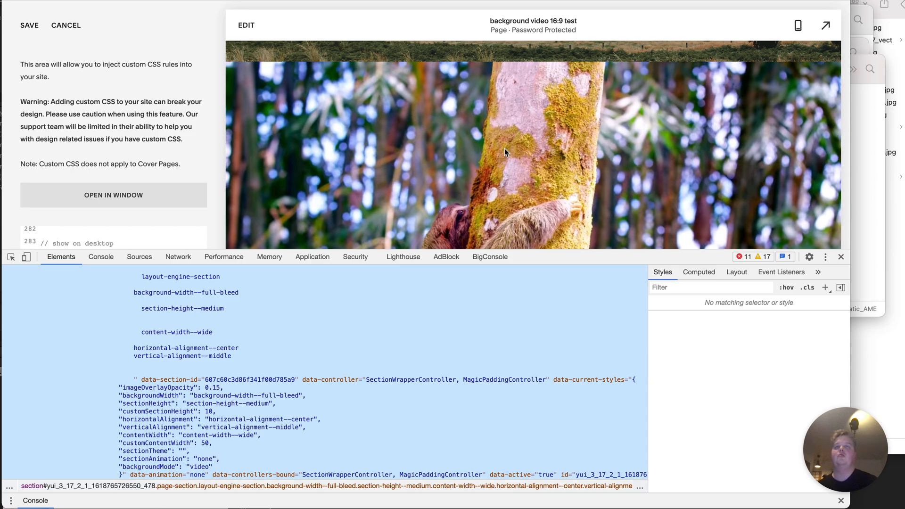
Step: Inspect the video section's markup to read its data-section-id, then close DevTools
right_click(506, 147)
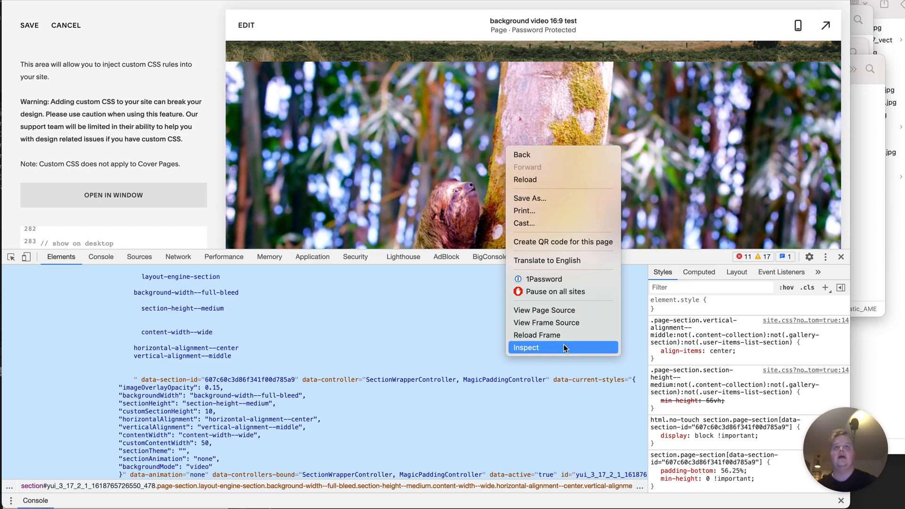
left_click(437, 316)
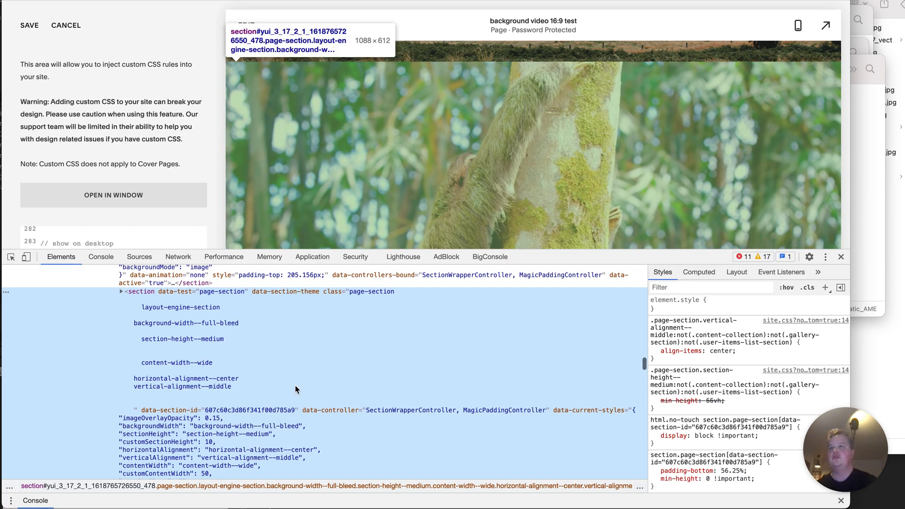
scroll(212, 339, "up", 2)
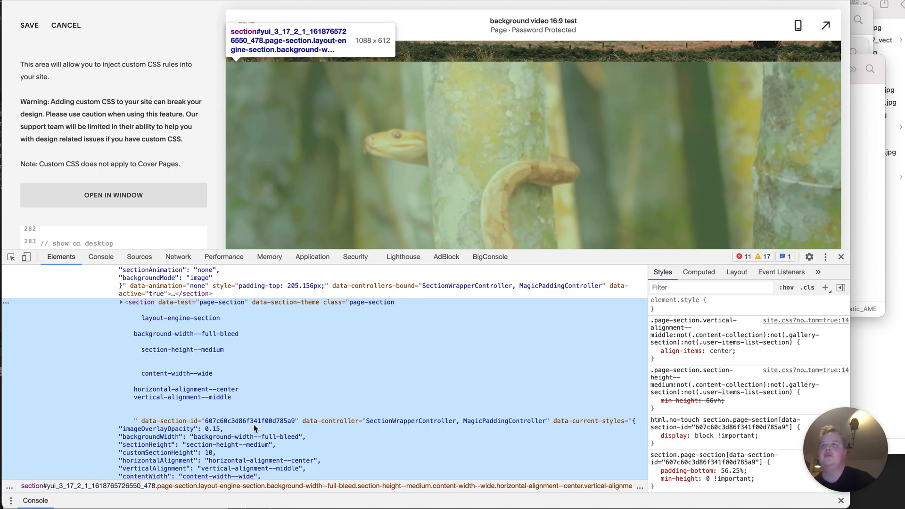
key("alt+super+i")
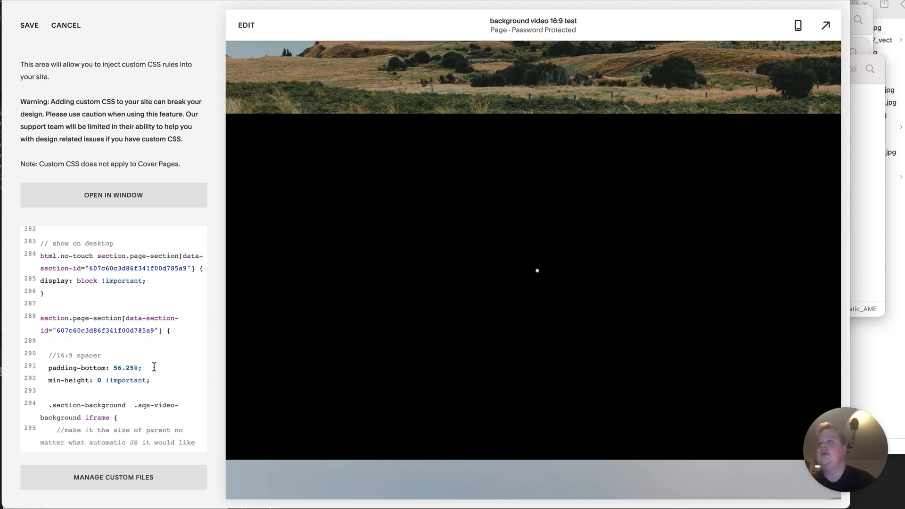
left_click_drag(144, 367, 119, 367)
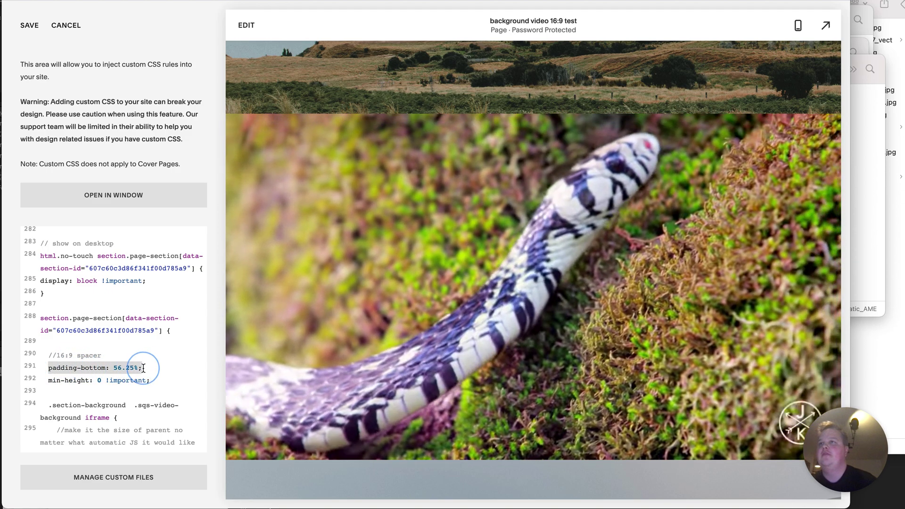
left_click(144, 367)
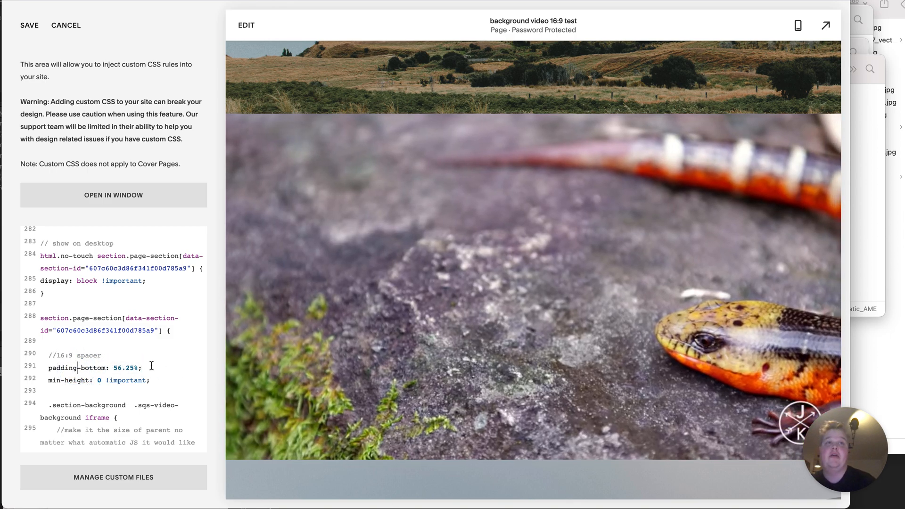
scroll(152, 367, "up", 1)
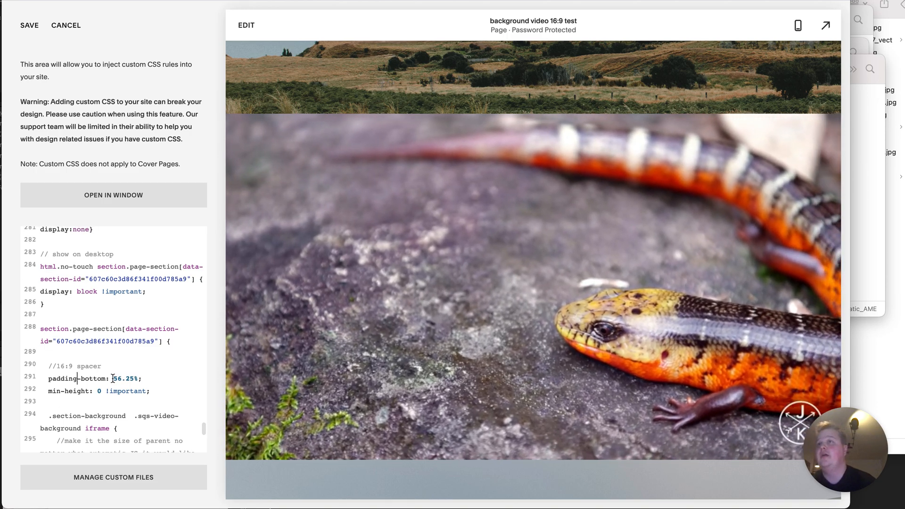
double_click(124, 378)
left_click(139, 379)
scroll(143, 381, "up", 1)
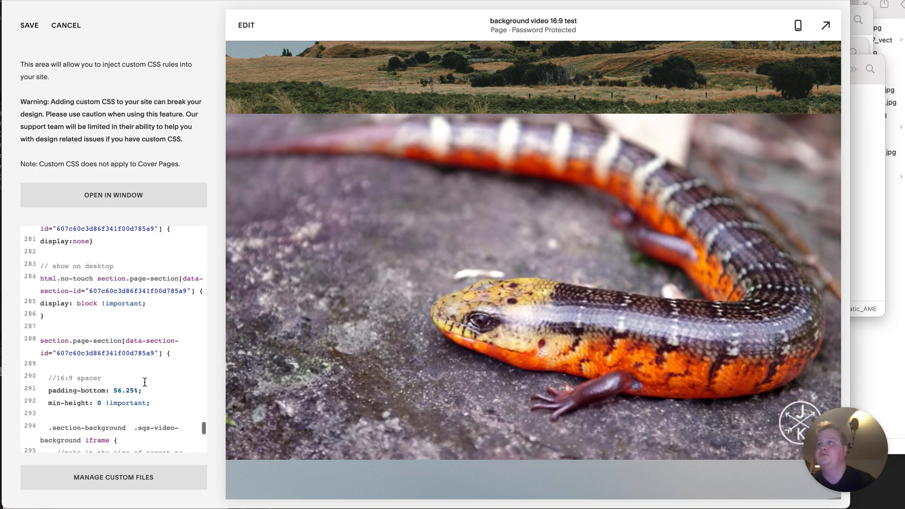
scroll(143, 382, "up", 1)
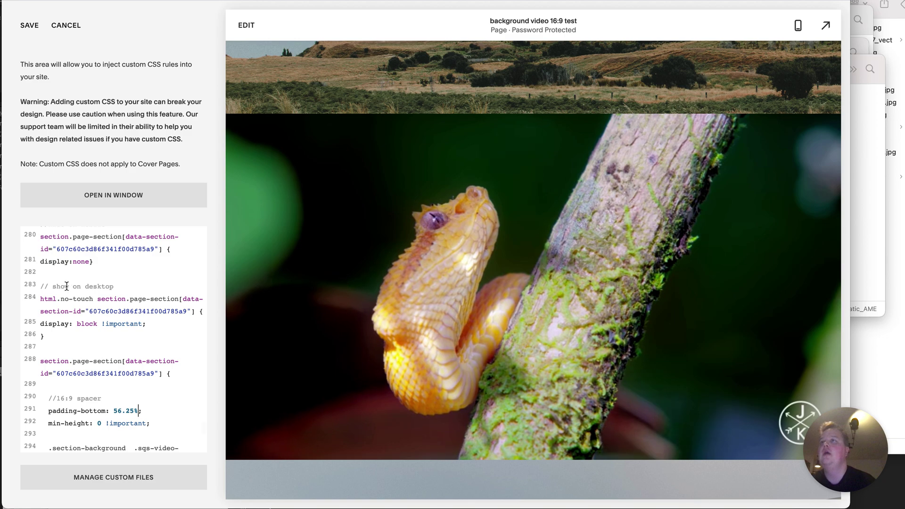
scroll(67, 287, "up", 1)
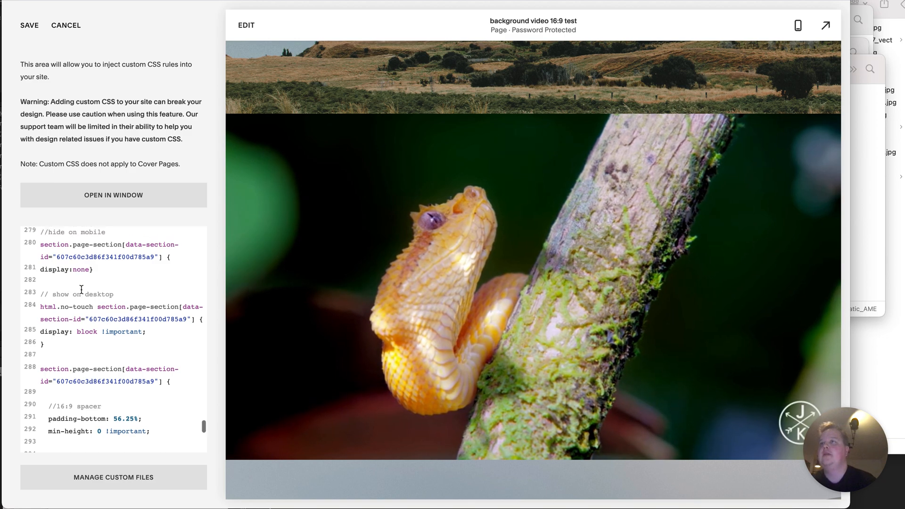
left_click_drag(45, 345, 40, 295)
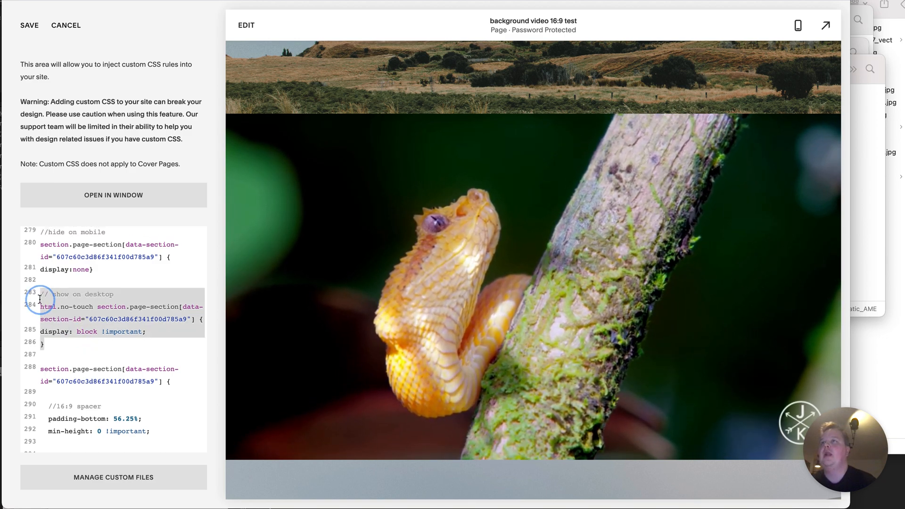
left_click(98, 306)
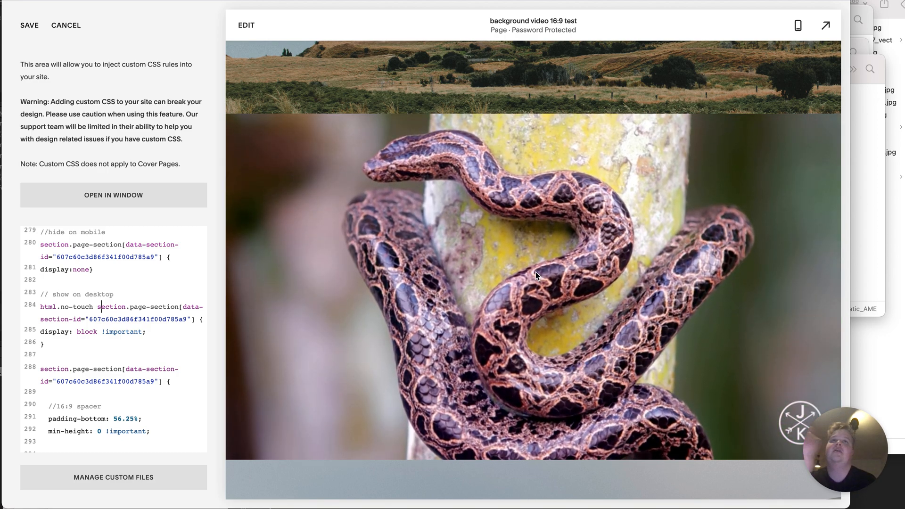
scroll(531, 245, "up", 1)
scroll(531, 245, "down", 1)
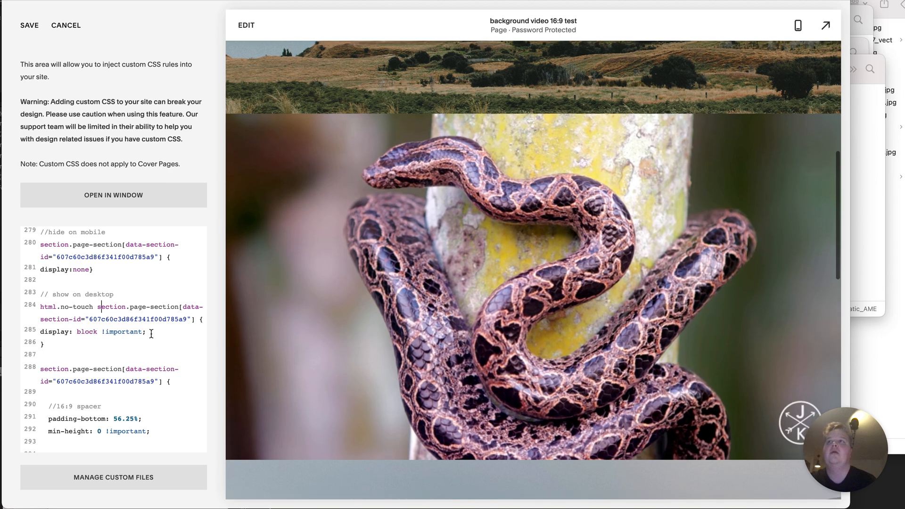
scroll(71, 262, "up", 1)
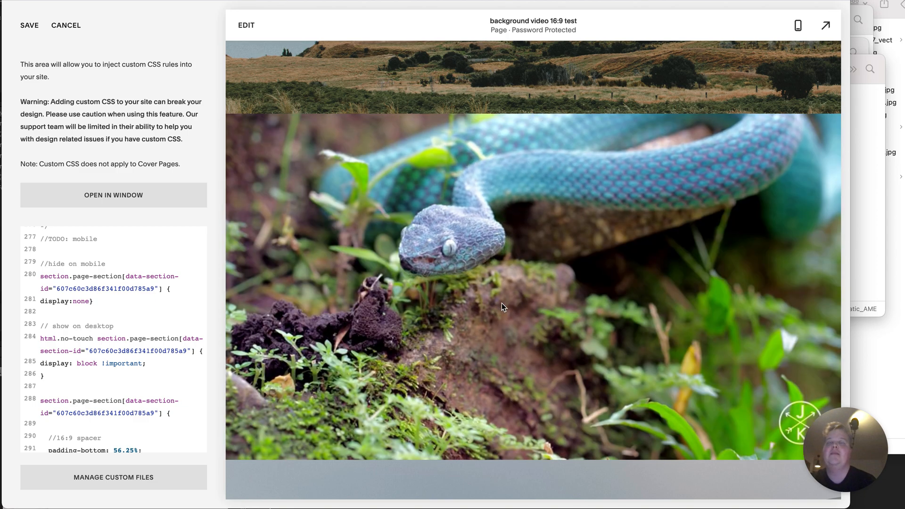
left_click(144, 303)
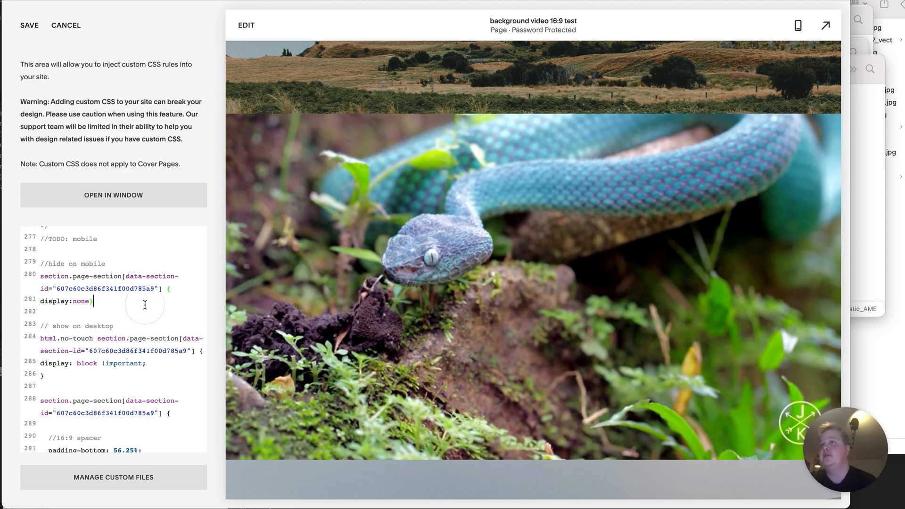